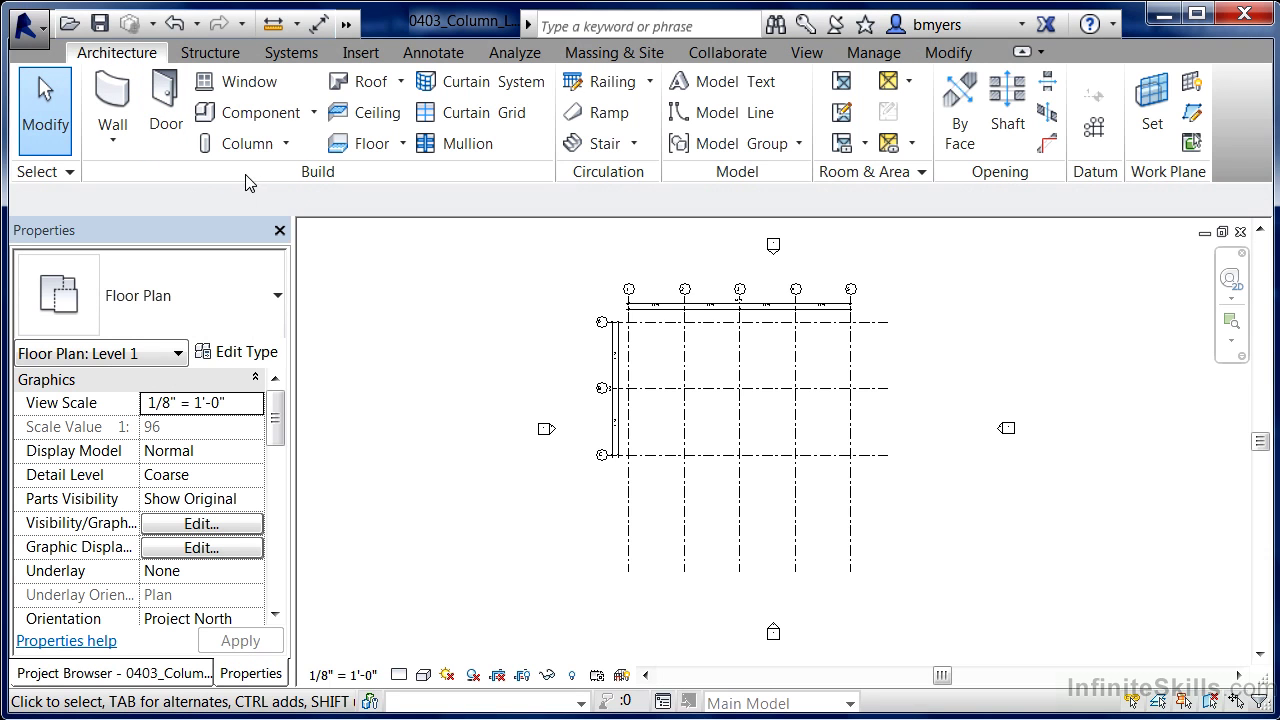
- Start placing architectural columns and review the three Rectangular Column sizes in the type selector
{"action": "left_click", "coordinate": [286, 143]}
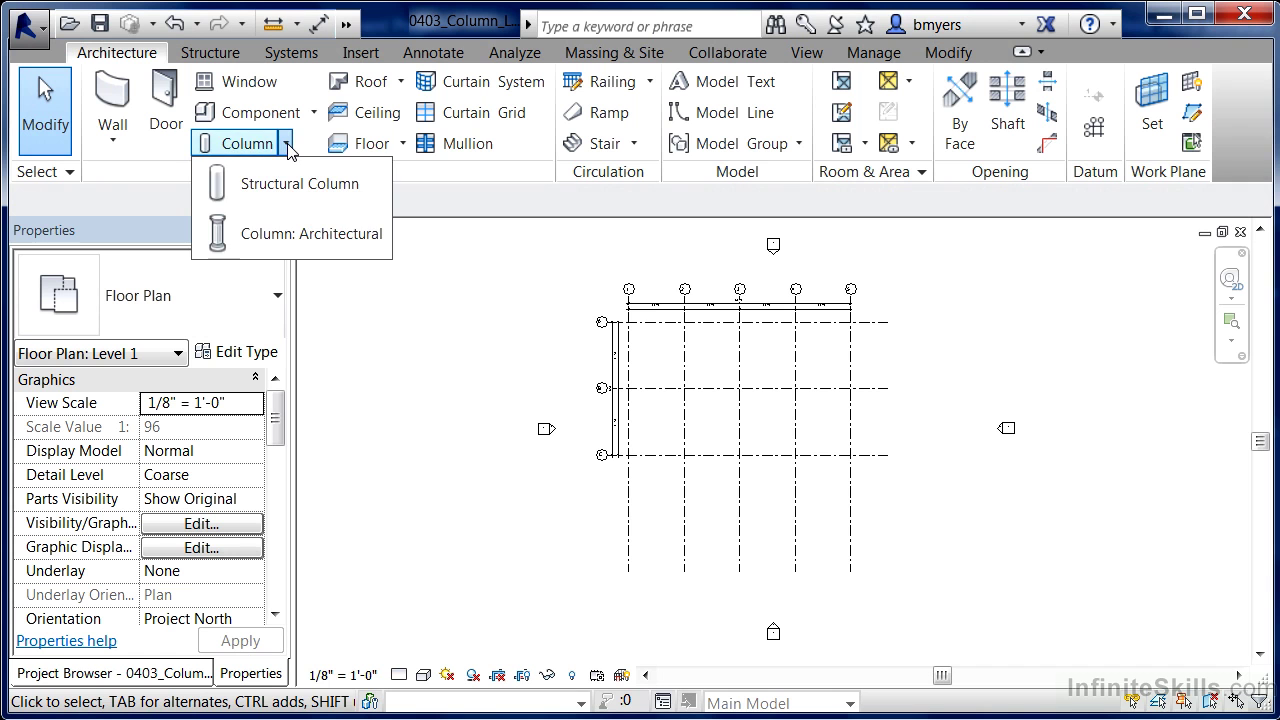
{"action": "left_click", "coordinate": [317, 234]}
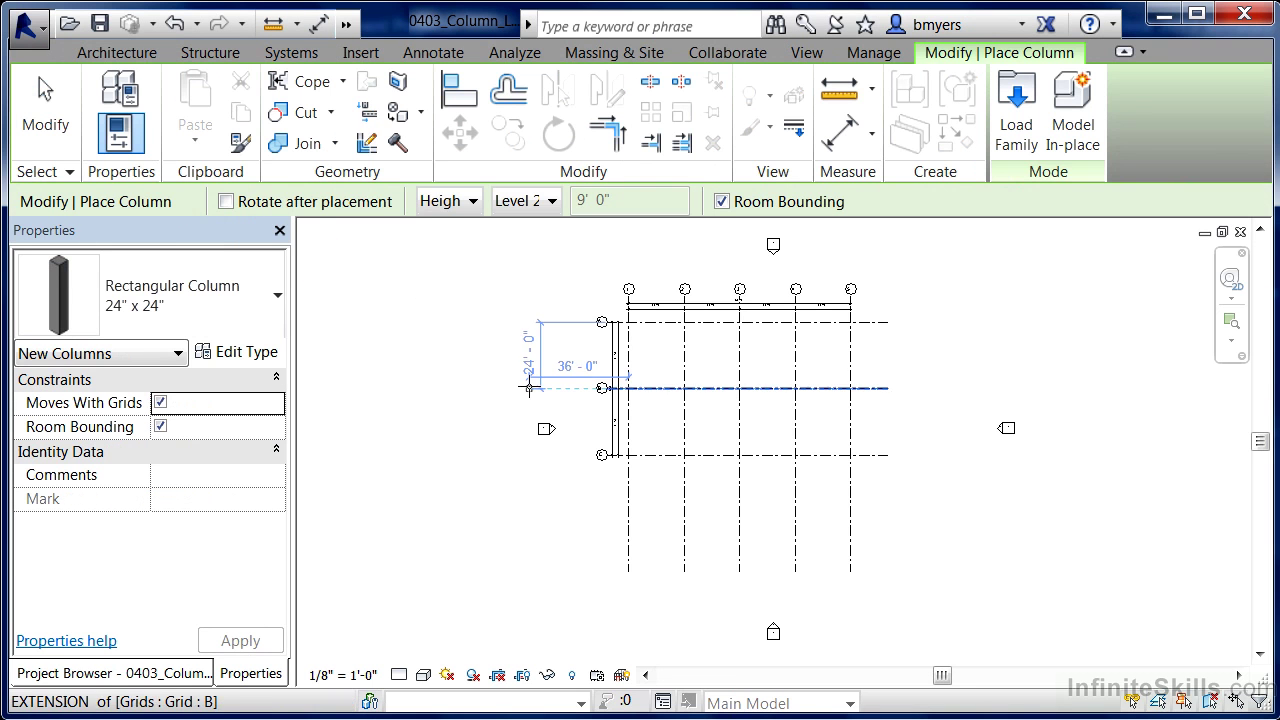
{"action": "left_click", "coordinate": [221, 310]}
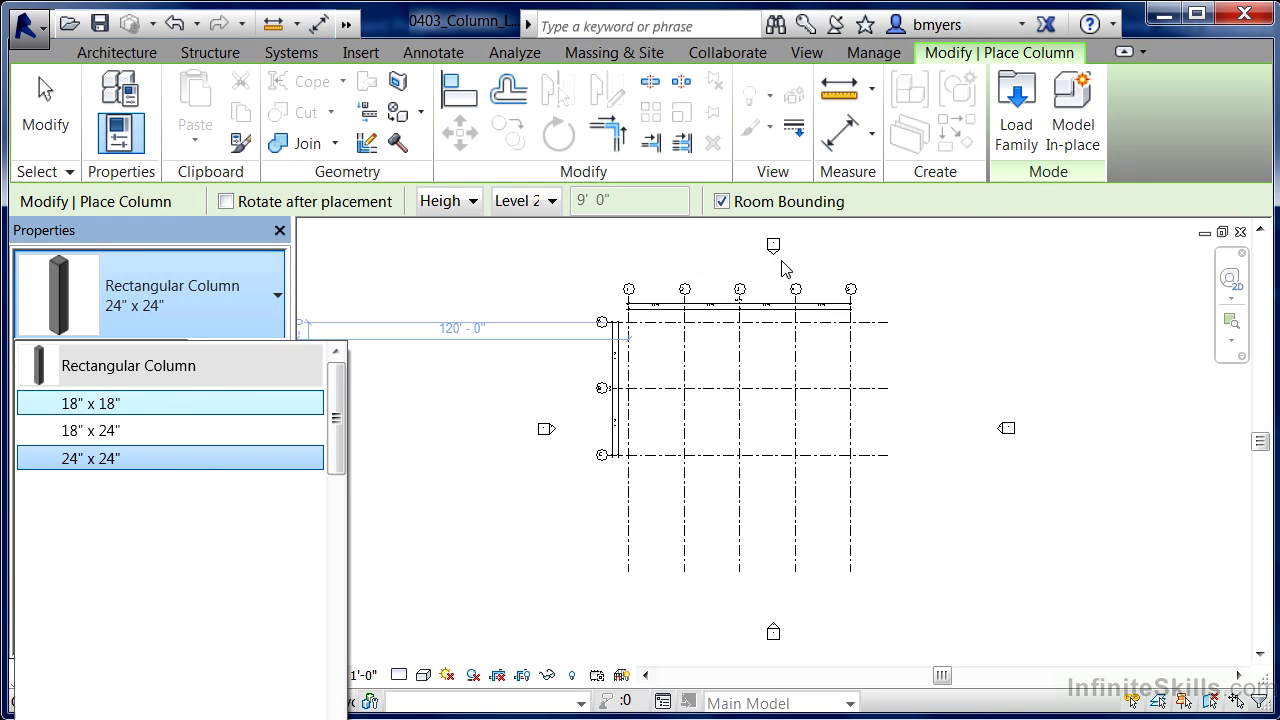
- Browse the US Imperial Columns library folder, previewing families, and select Round Column.rfa
{"action": "left_click", "coordinate": [1018, 140]}
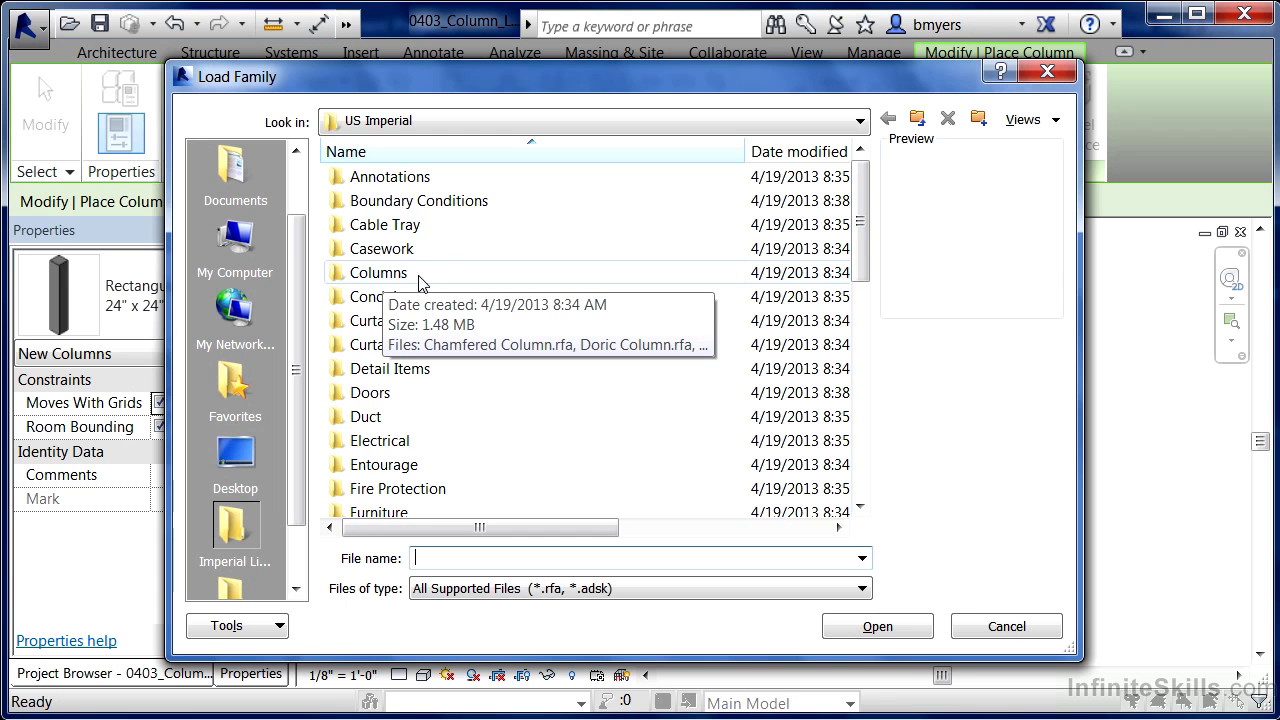
{"action": "left_click_drag", "start_coordinate": [856, 248], "coordinate": [857, 462]}
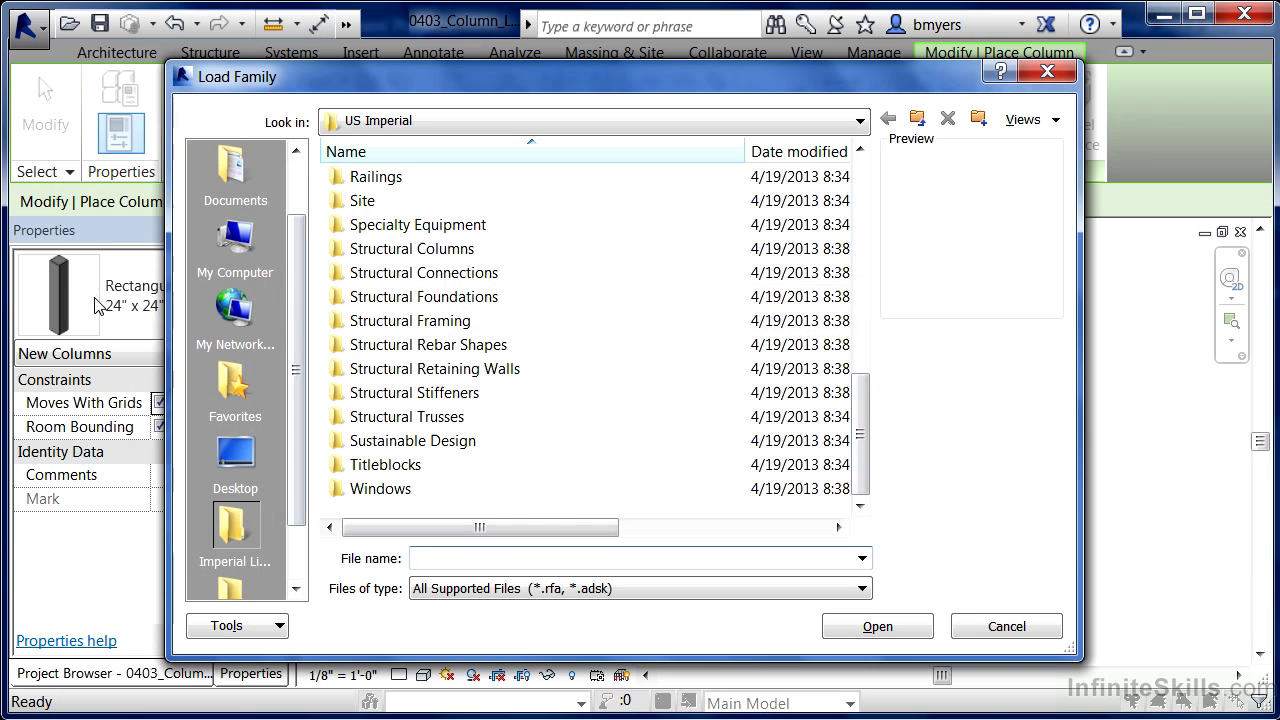
{"action": "left_click_drag", "start_coordinate": [857, 417], "coordinate": [868, 201]}
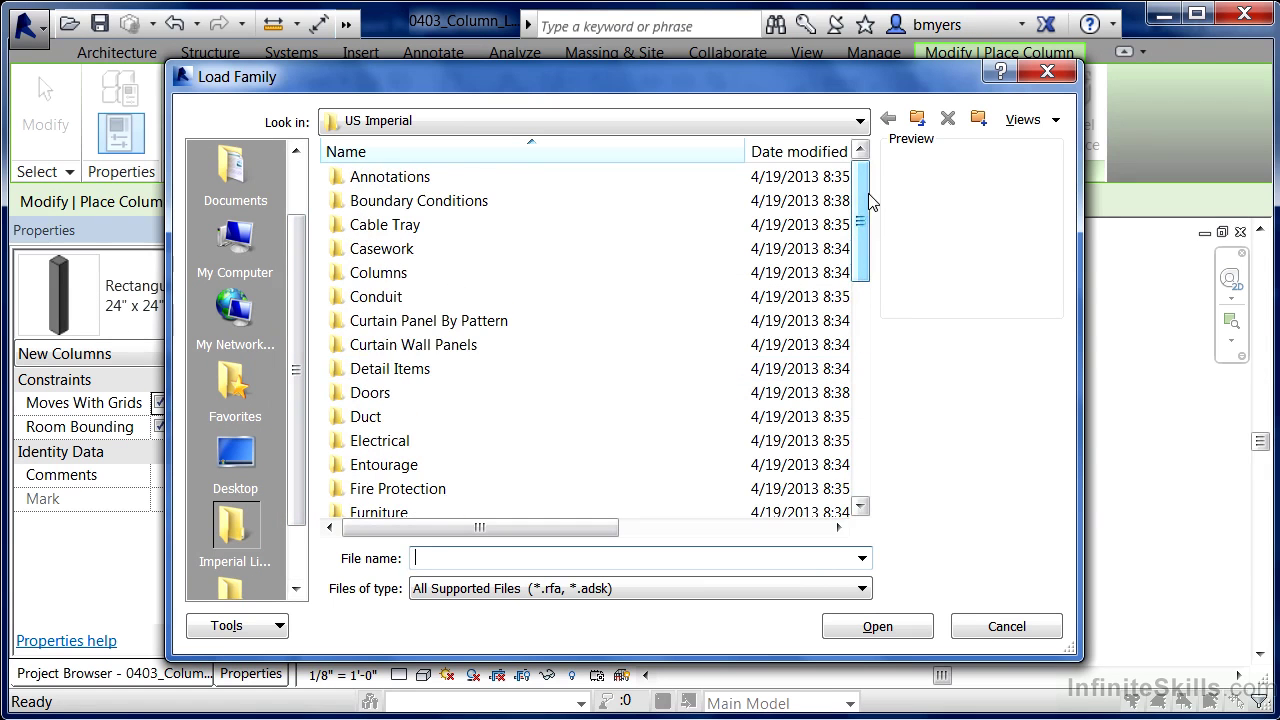
{"action": "double_click", "coordinate": [395, 275]}
{"action": "left_click", "coordinate": [470, 180]}
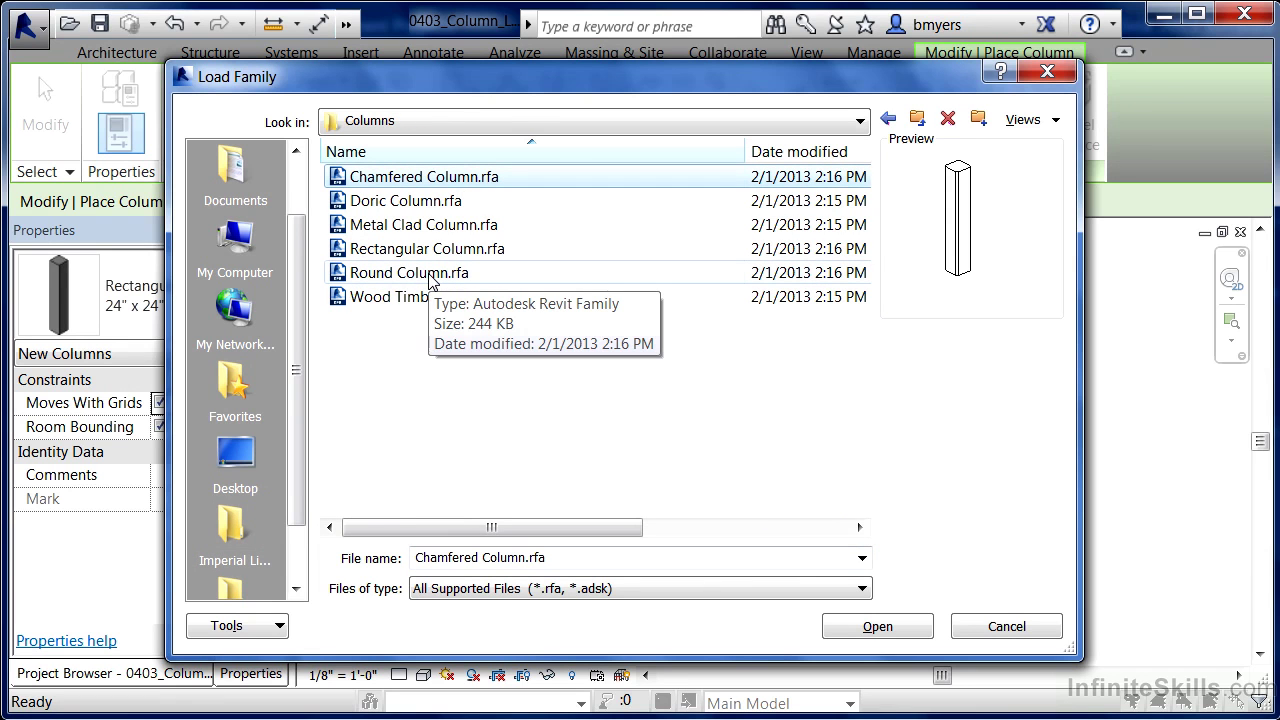
{"action": "key", "text": "Down"}
{"action": "key", "text": "Down"}
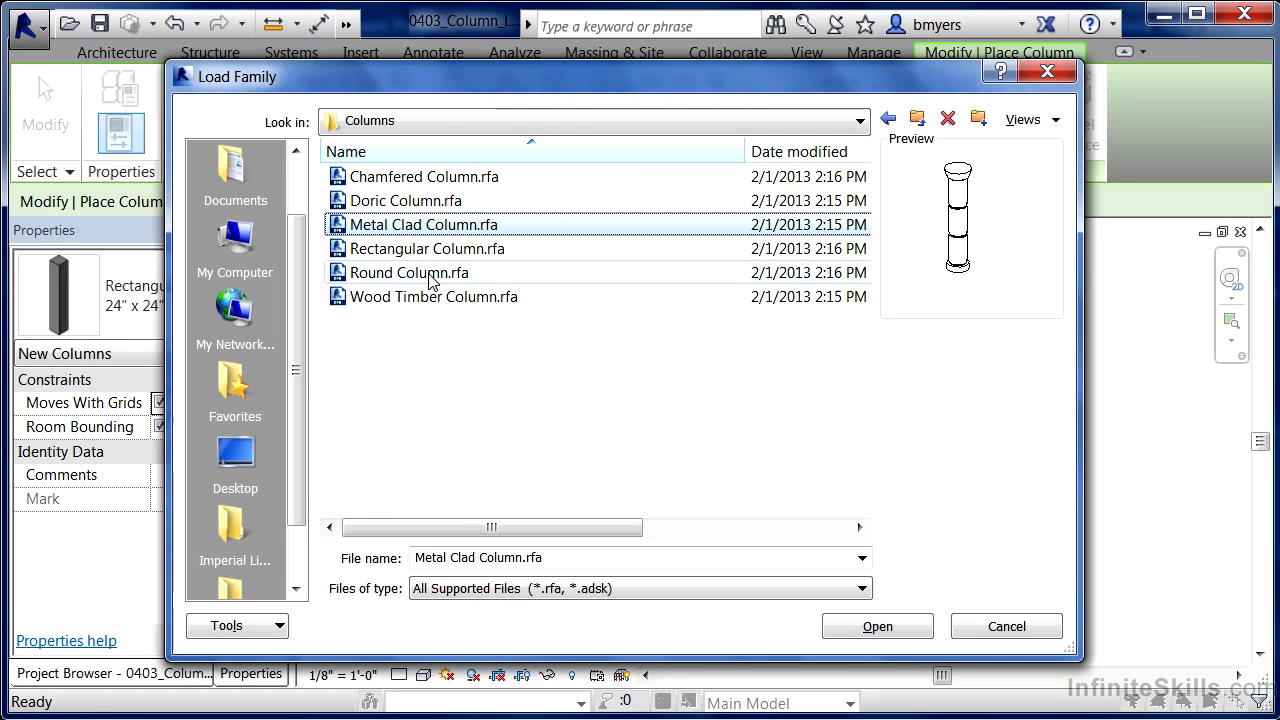
{"action": "left_click", "coordinate": [429, 274]}
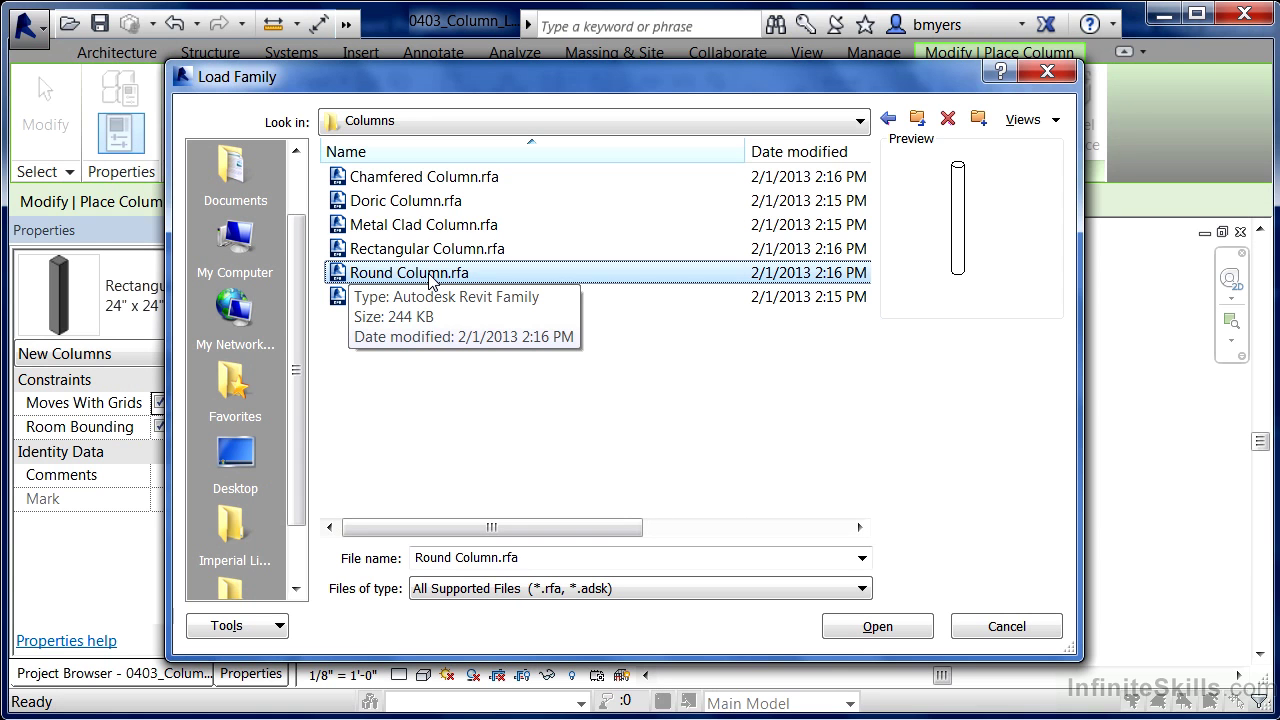
- Load Round Column, check its 06", 12" and 24" Diameter types, then exit placement
{"action": "left_click", "coordinate": [864, 630]}
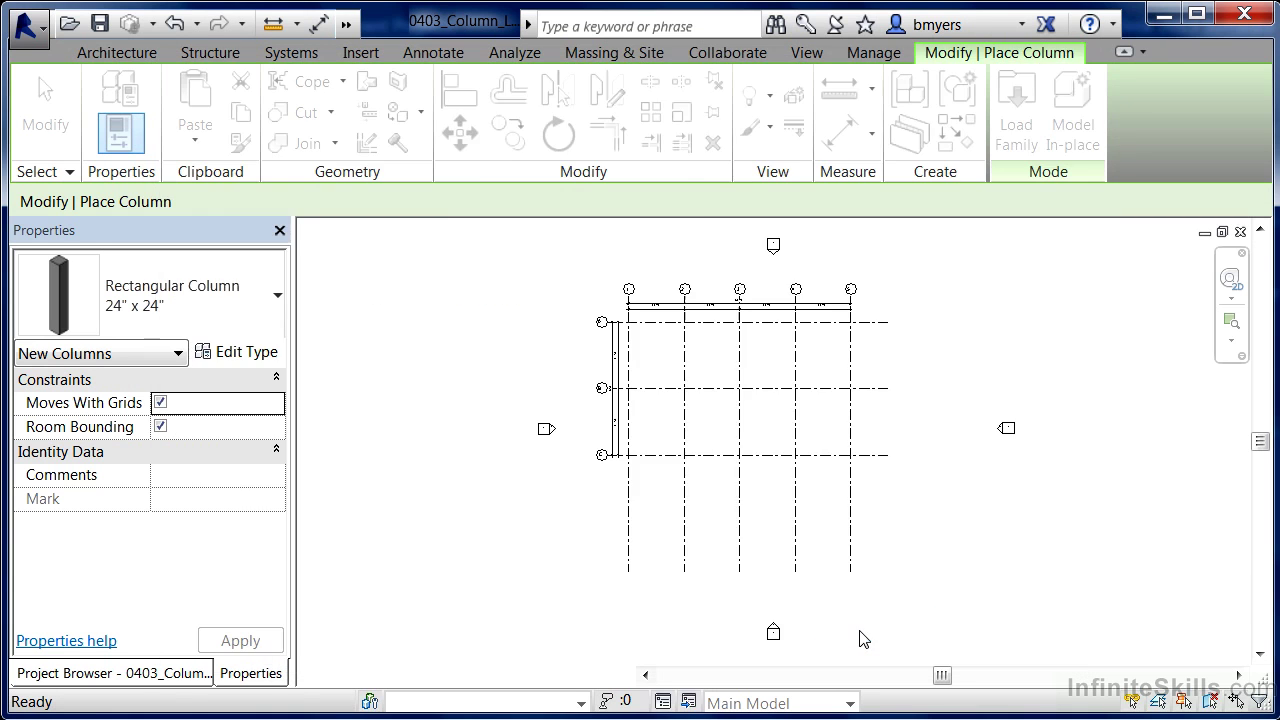
{"action": "left_click", "coordinate": [214, 307]}
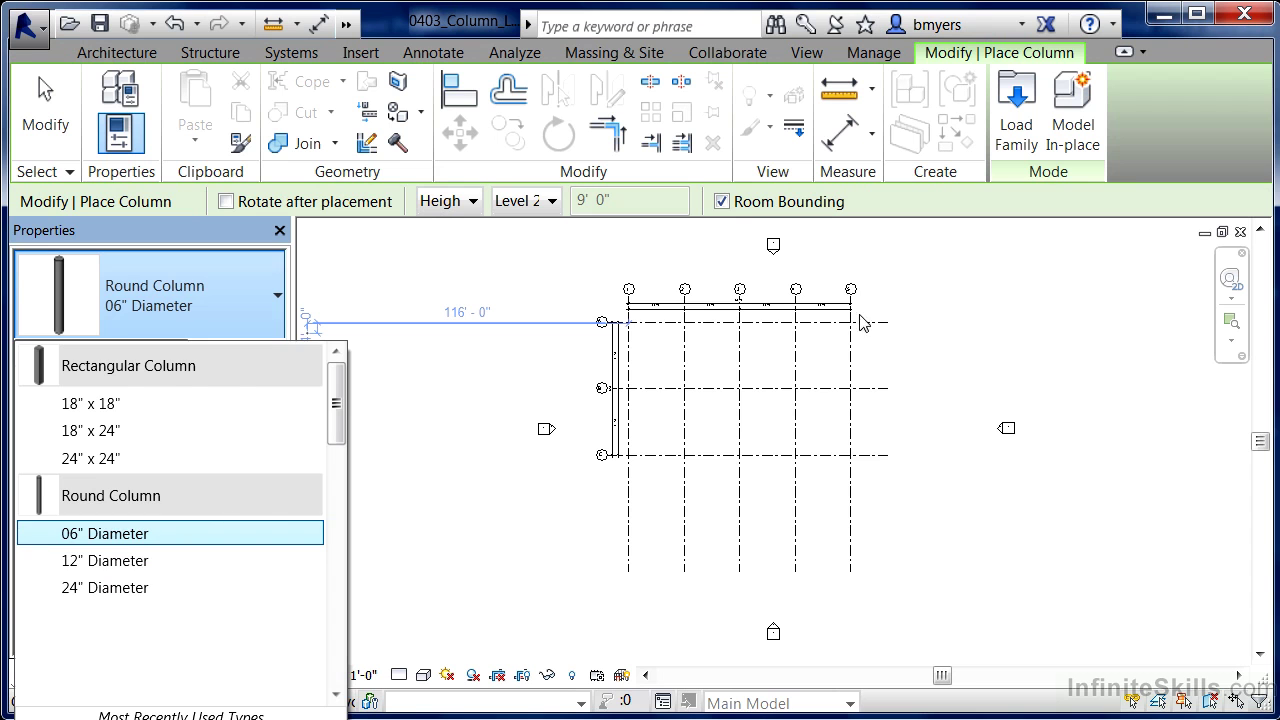
{"action": "left_click", "coordinate": [927, 194]}
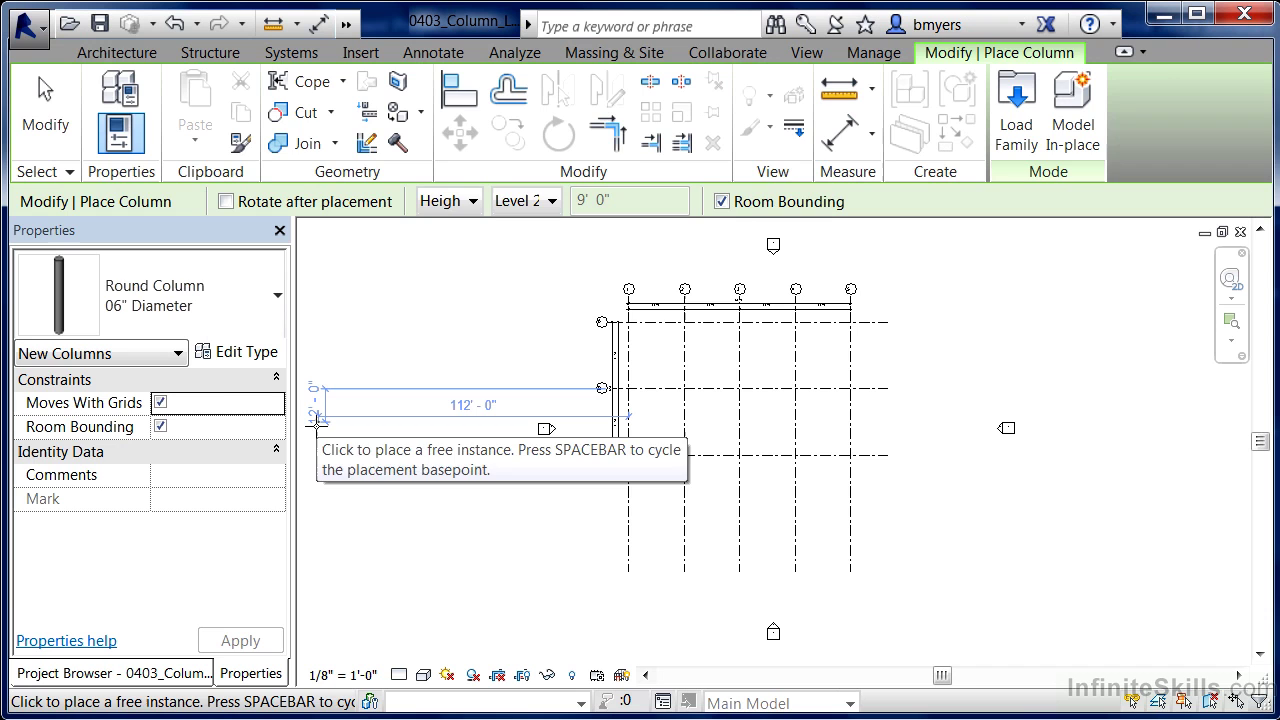
{"action": "key", "text": "Escape"}
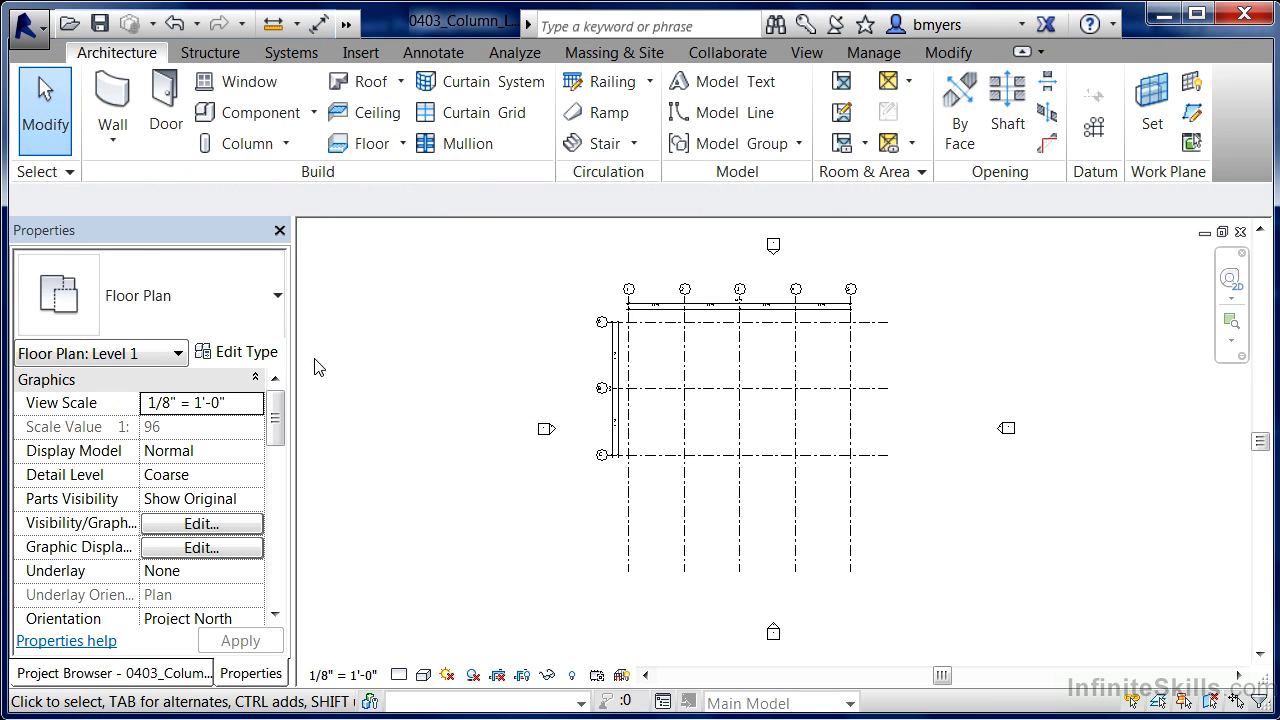
- Dismiss the Column dropdown and start Load Family from the Insert tab
{"action": "left_click", "coordinate": [287, 147]}
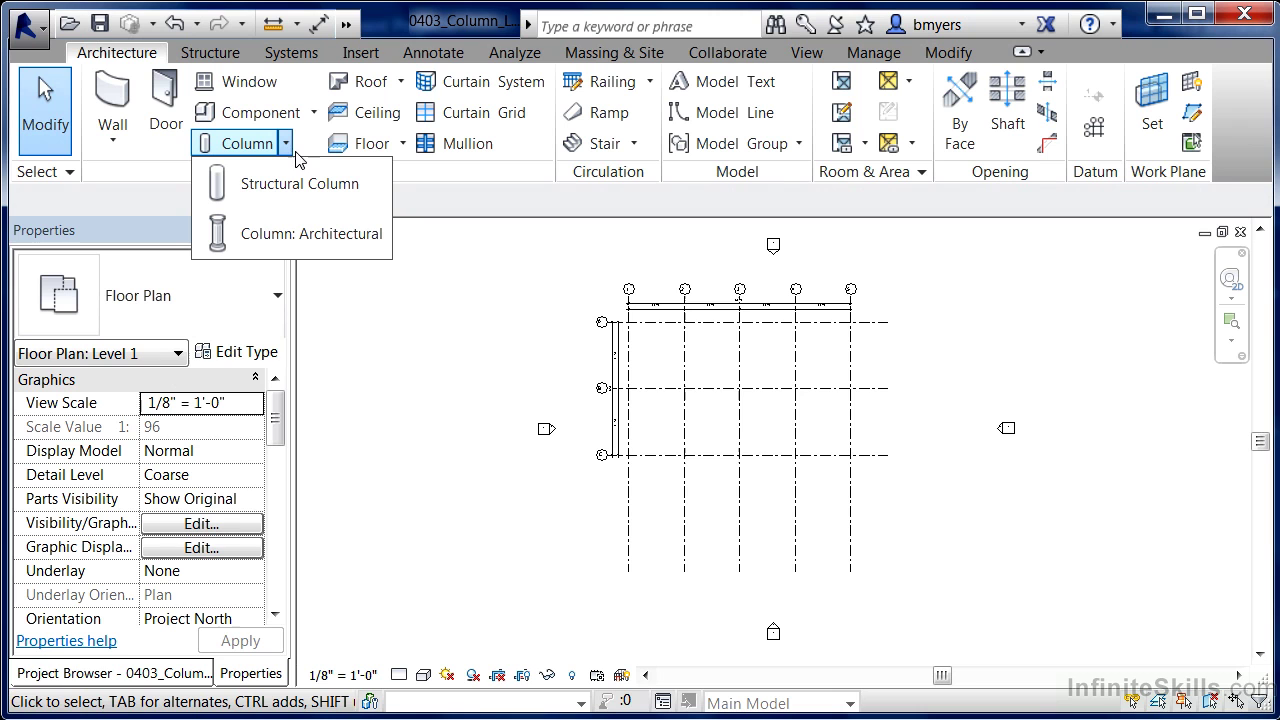
{"action": "left_click", "coordinate": [361, 53]}
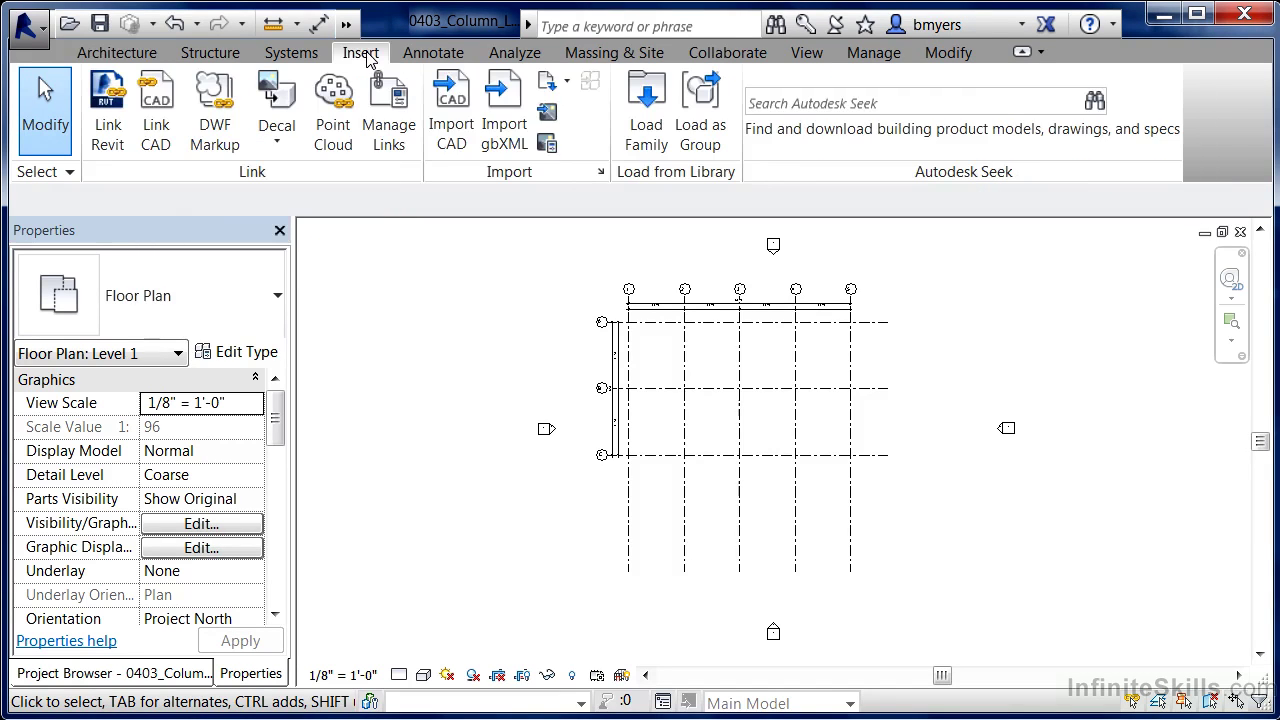
{"action": "left_click", "coordinate": [658, 128]}
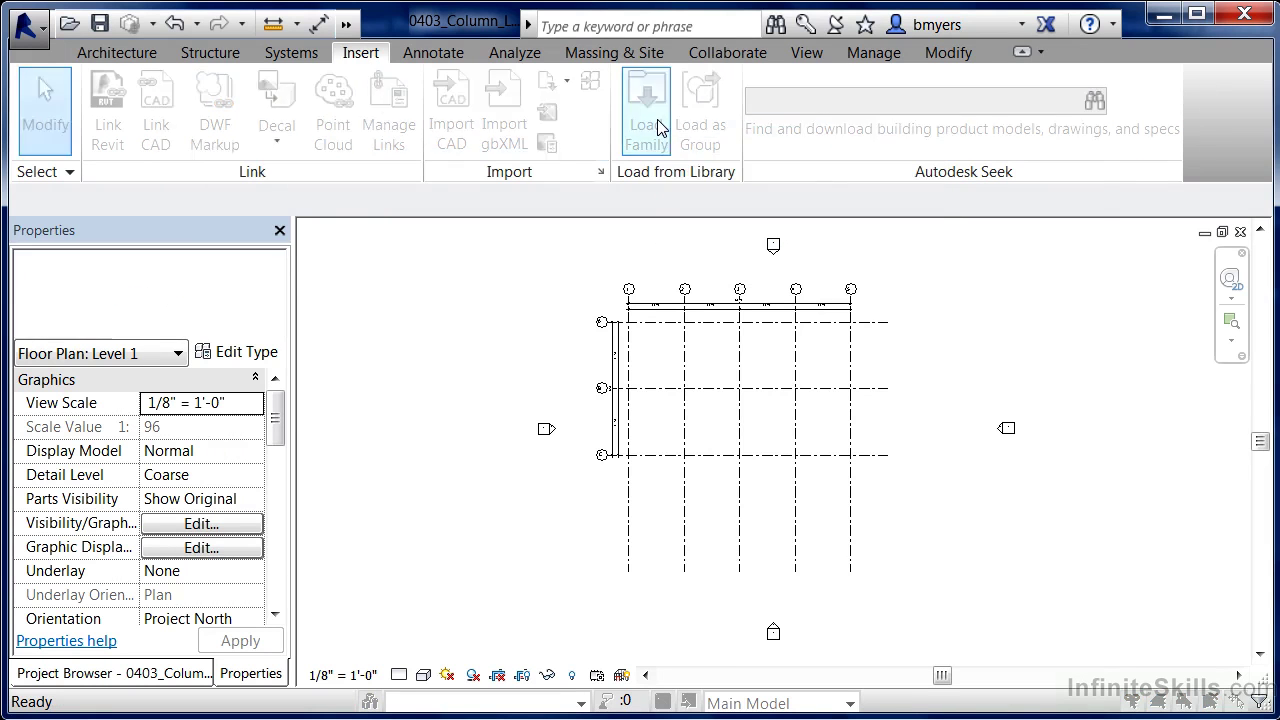
- Open Structural Columns > Steel and load W-Wide Flange-Column.rfa to reach Specify Types
{"action": "left_click_drag", "start_coordinate": [860, 223], "coordinate": [856, 430]}
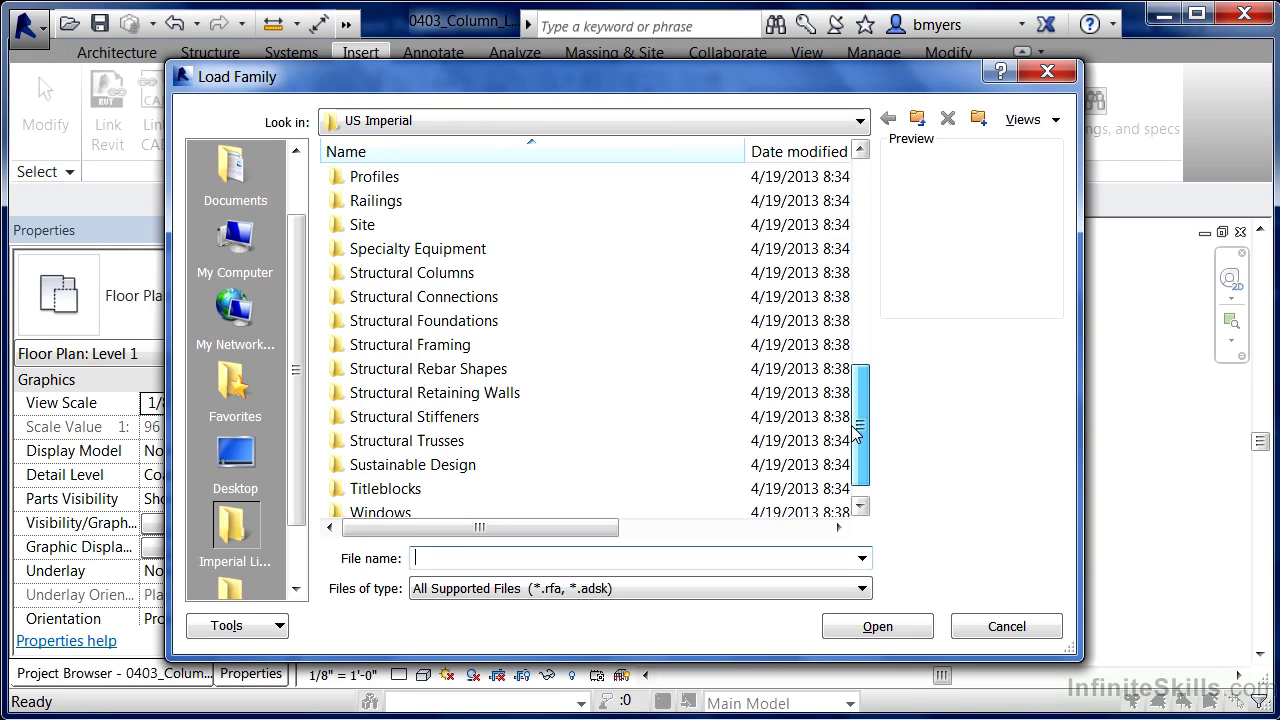
{"action": "left_click", "coordinate": [452, 280]}
{"action": "double_click", "coordinate": [452, 280]}
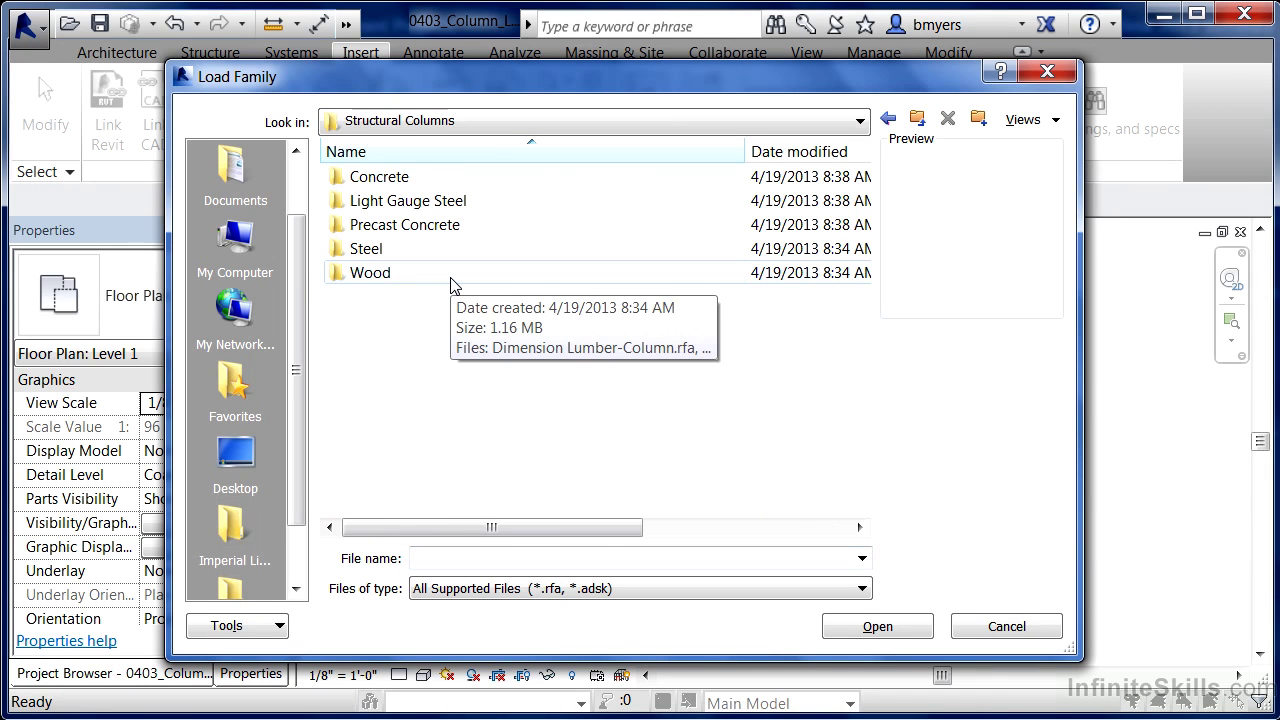
{"action": "double_click", "coordinate": [390, 251]}
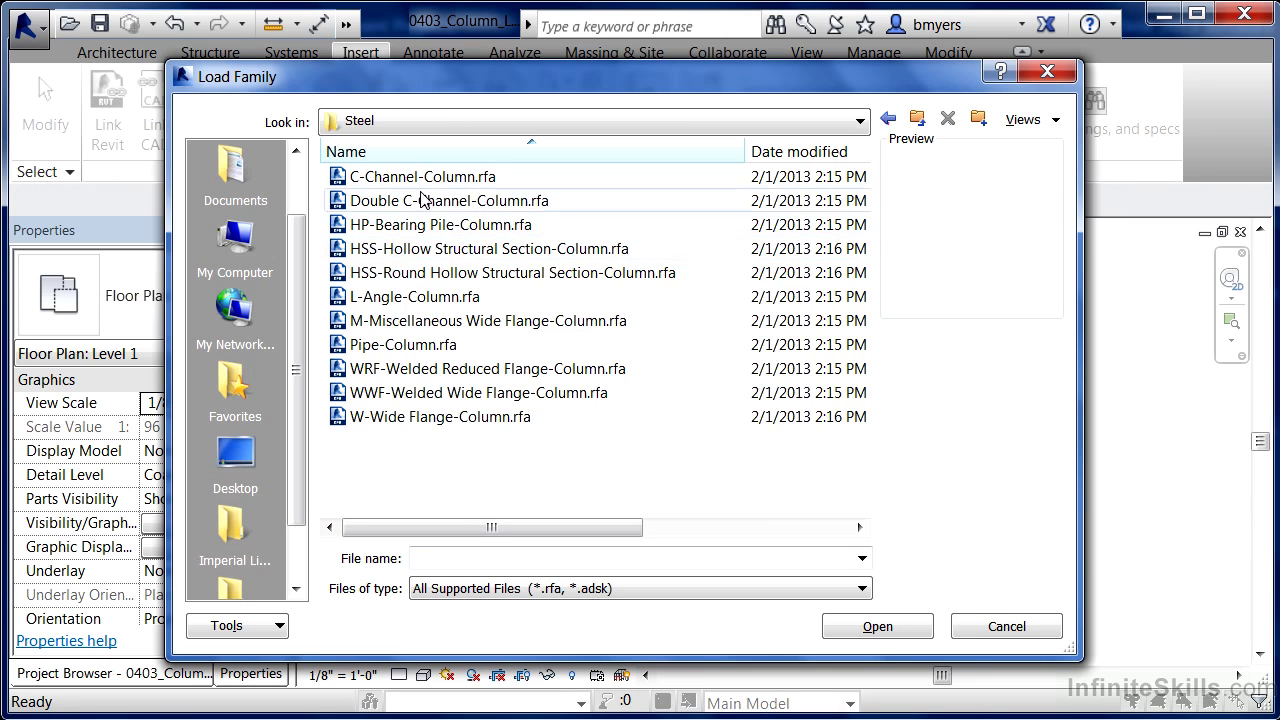
{"action": "left_click", "coordinate": [434, 422]}
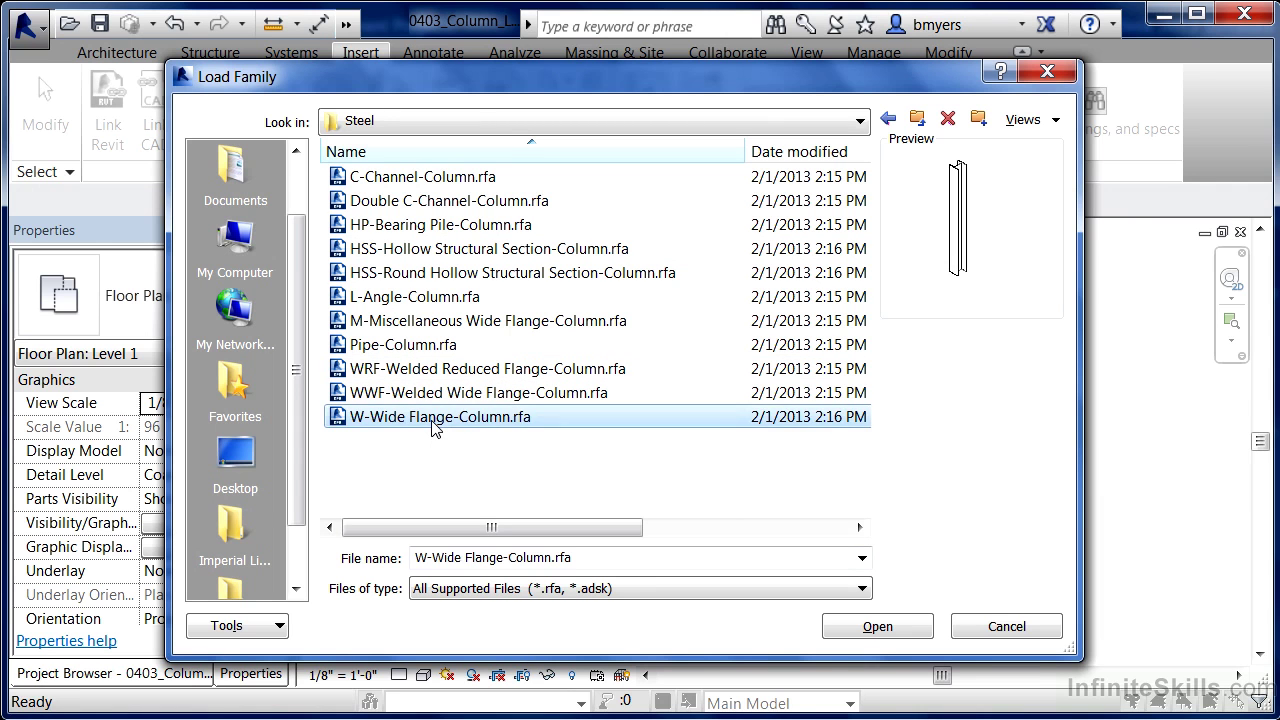
{"action": "left_click", "coordinate": [886, 628]}
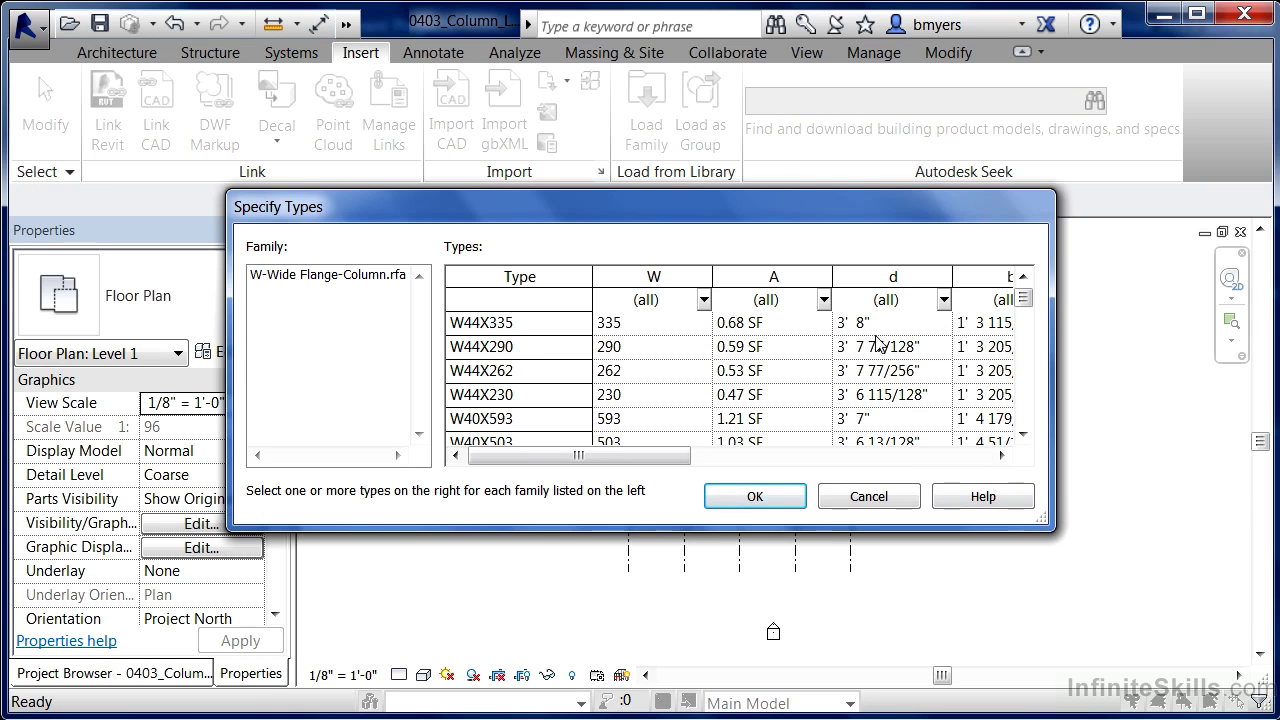
- Scroll to the bottom of the Specify Types list and load the W4X13 size
{"action": "left_click", "coordinate": [1030, 437]}
{"action": "left_click", "coordinate": [1030, 437]}
{"action": "left_click", "coordinate": [1030, 437]}
{"action": "left_click", "coordinate": [1030, 437]}
{"action": "left_click", "coordinate": [1030, 437]}
{"action": "left_click", "coordinate": [1030, 437]}
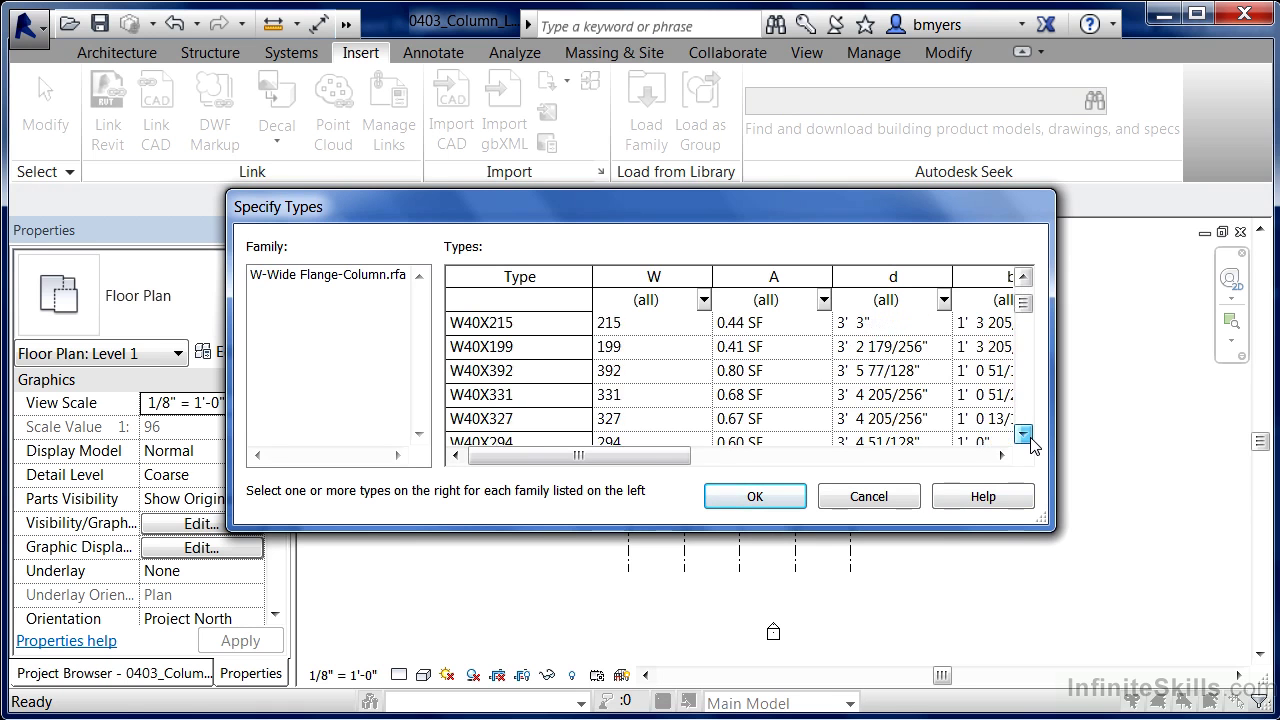
{"action": "left_click", "coordinate": [1030, 437]}
{"action": "left_click", "coordinate": [1030, 437]}
{"action": "left_click", "coordinate": [1030, 437]}
{"action": "left_click", "coordinate": [1030, 437]}
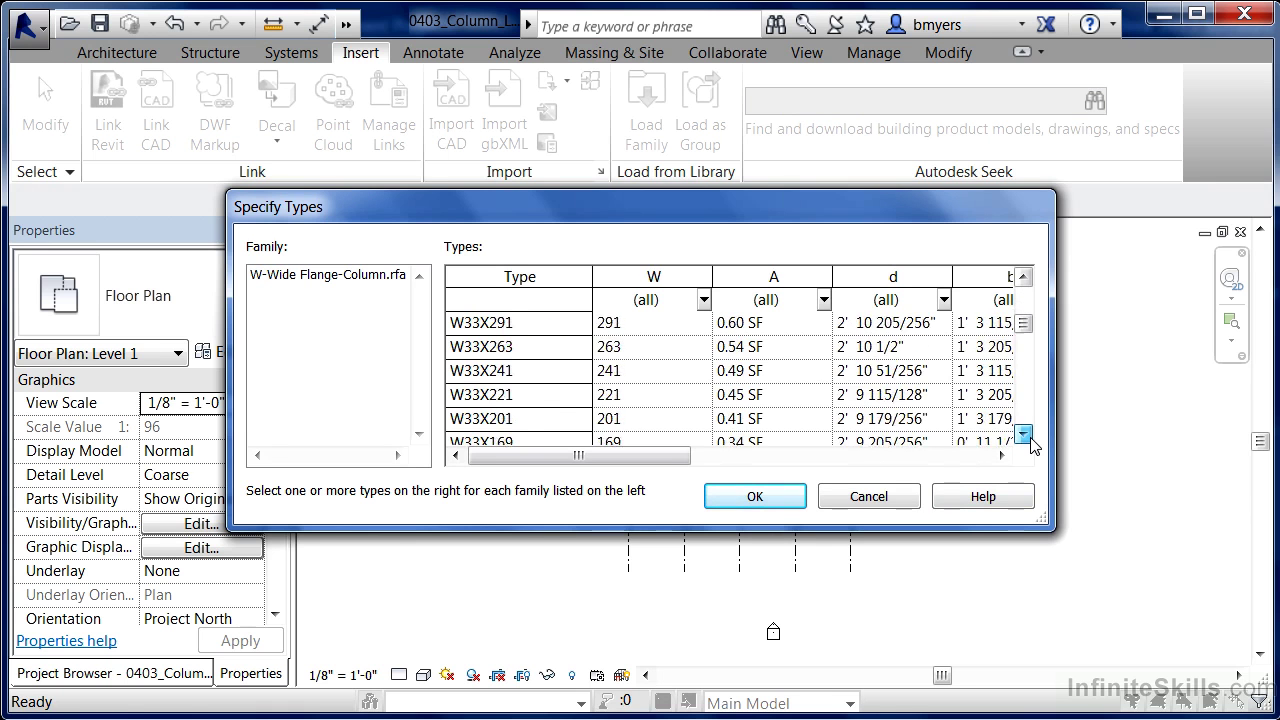
{"action": "left_click", "coordinate": [1030, 437]}
{"action": "left_click", "coordinate": [1030, 437]}
{"action": "left_click_drag", "start_coordinate": [1024, 332], "coordinate": [1024, 418]}
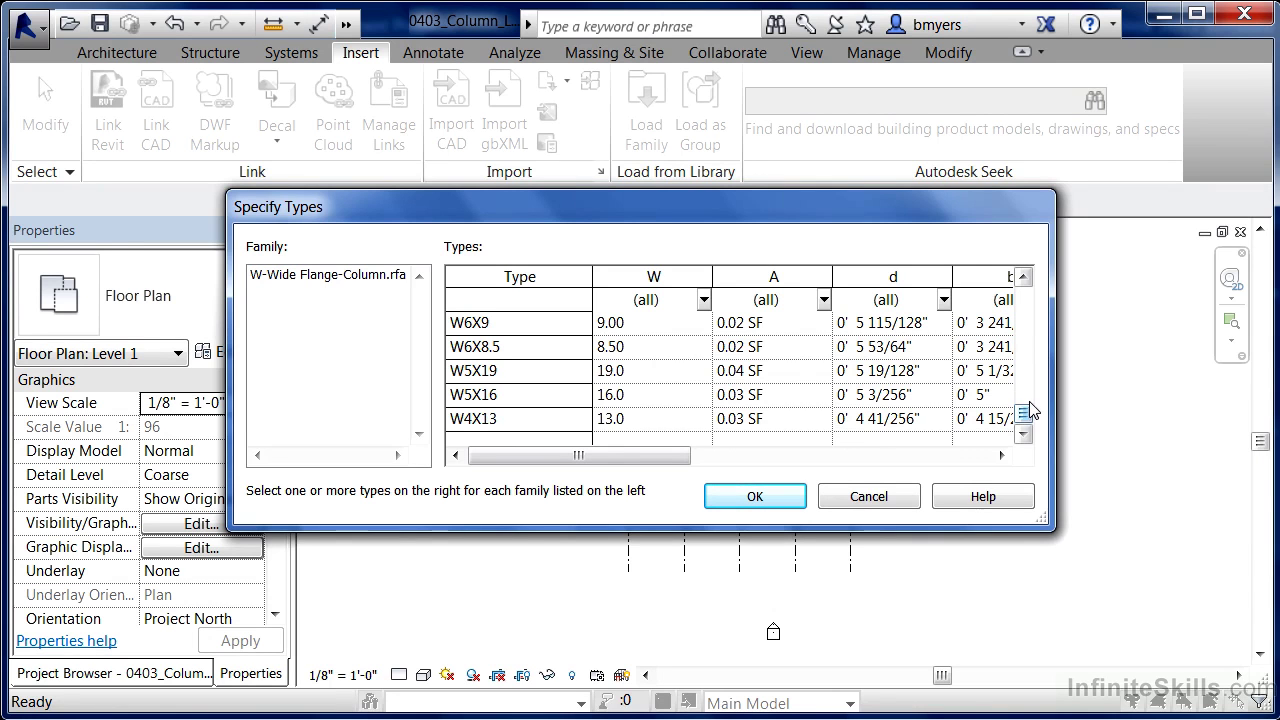
{"action": "left_click", "coordinate": [489, 416]}
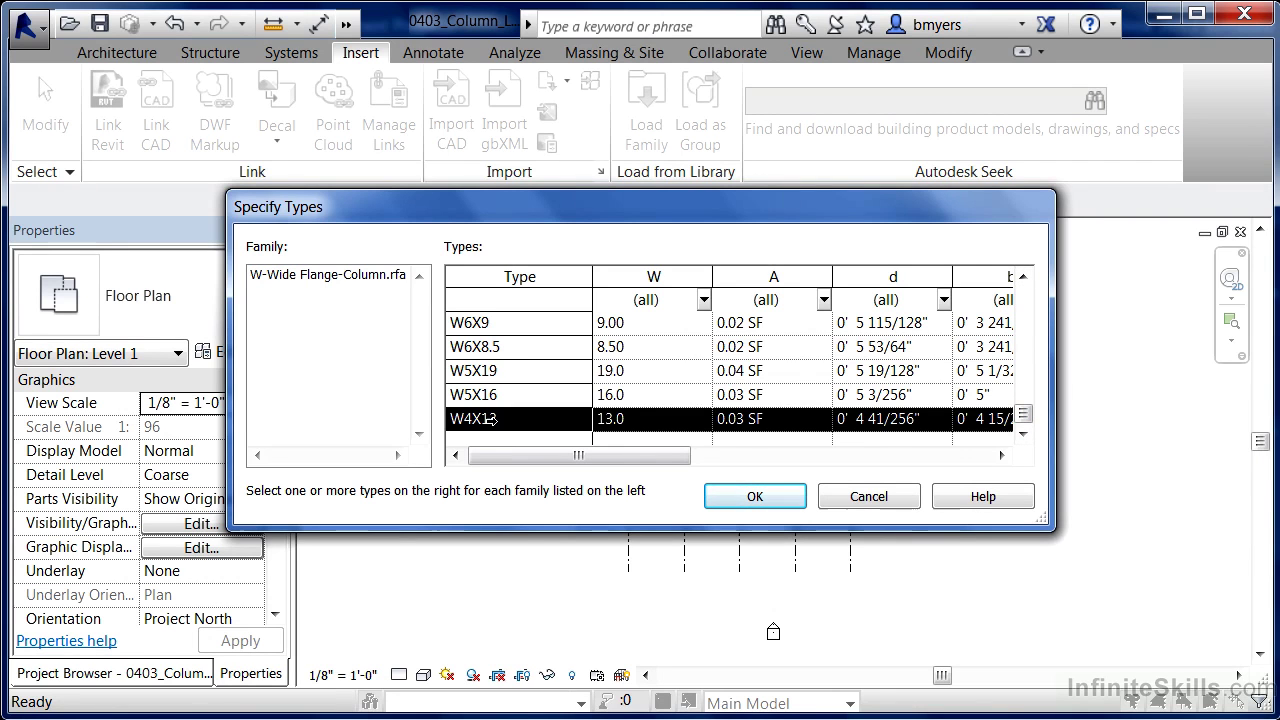
{"action": "left_click", "coordinate": [755, 497]}
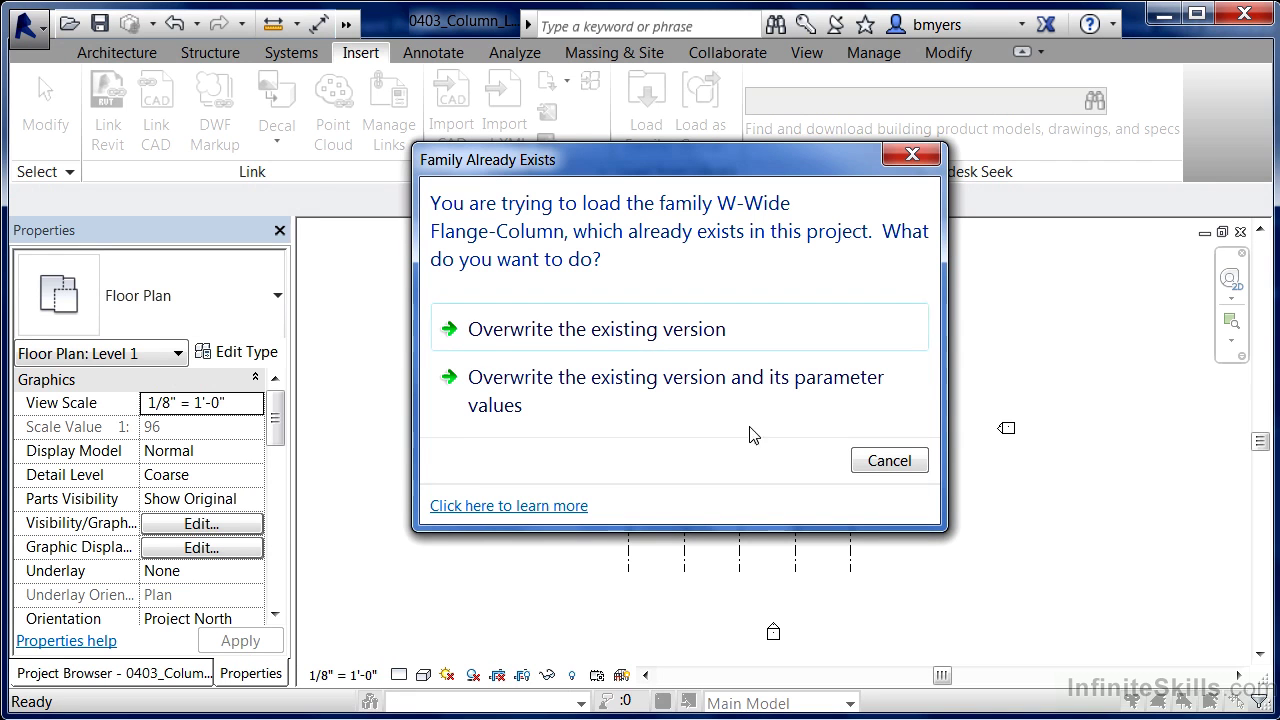
- Overwrite the existing W-Wide Flange-Column family version
{"action": "left_click", "coordinate": [668, 343]}
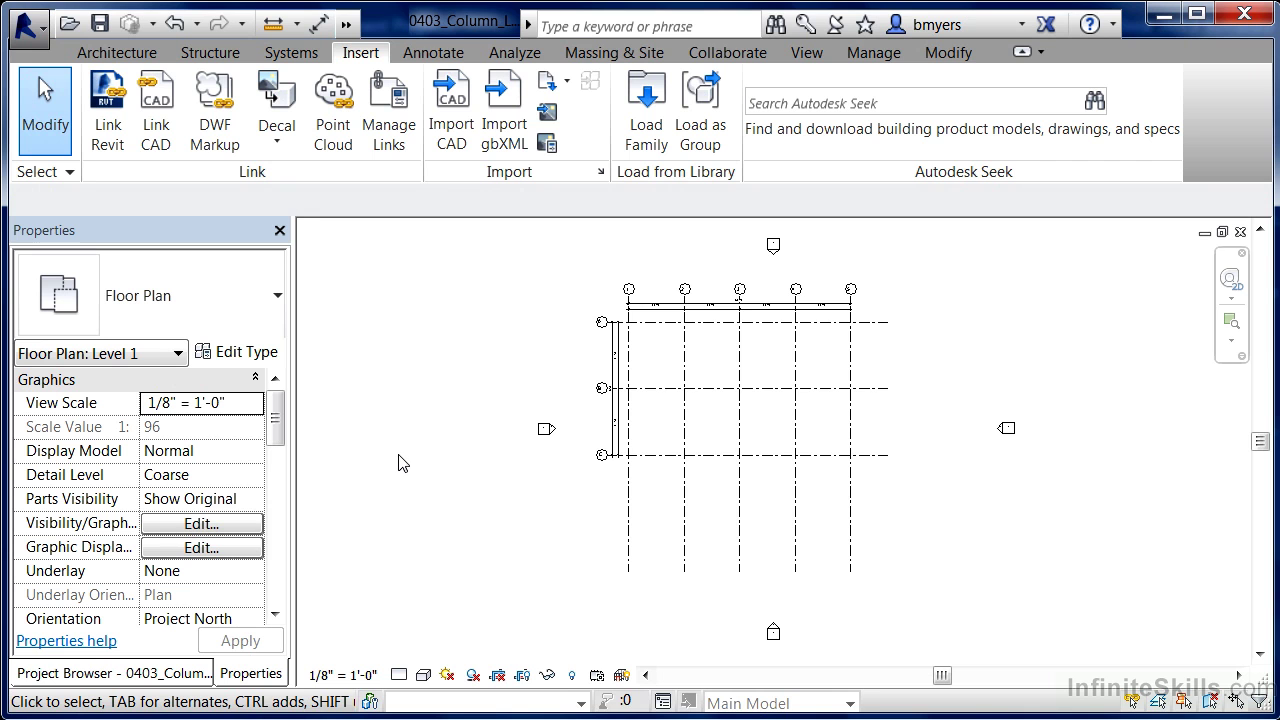
- Start placing a structural column and confirm W4X13 is listed among the W-Wide Flange-Column sizes
{"action": "left_click", "coordinate": [155, 55]}
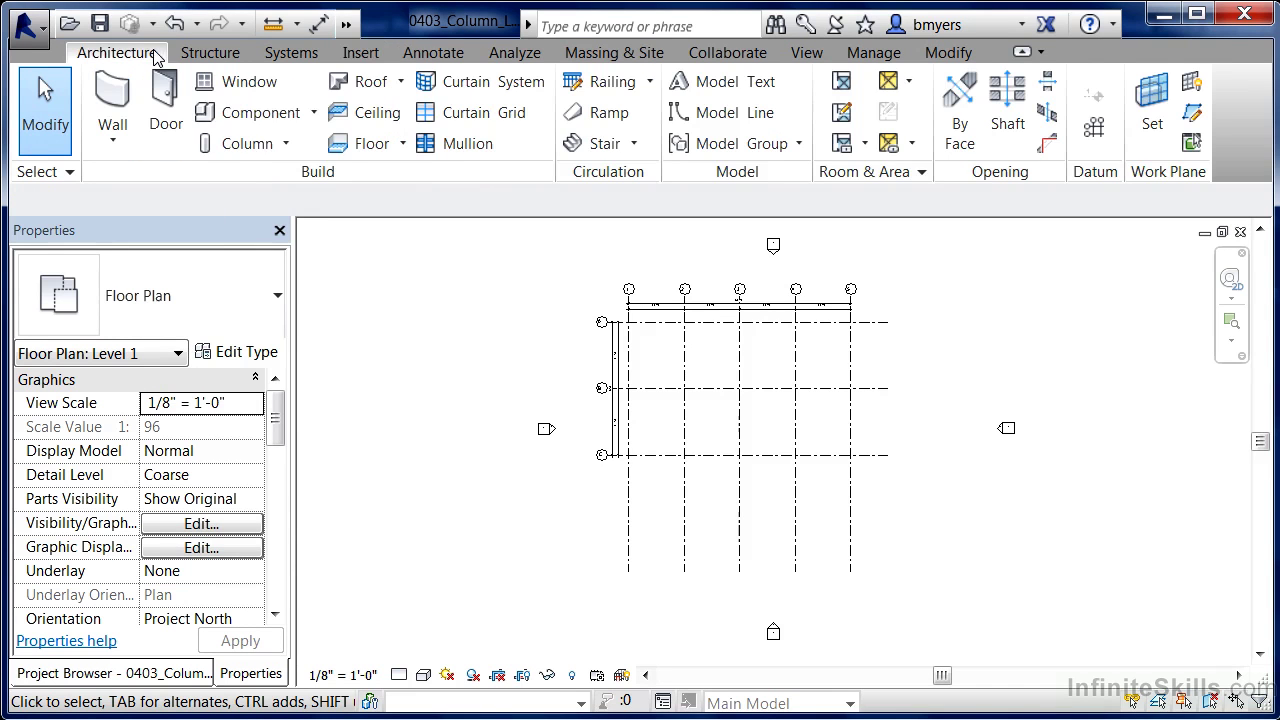
{"action": "left_click", "coordinate": [286, 145]}
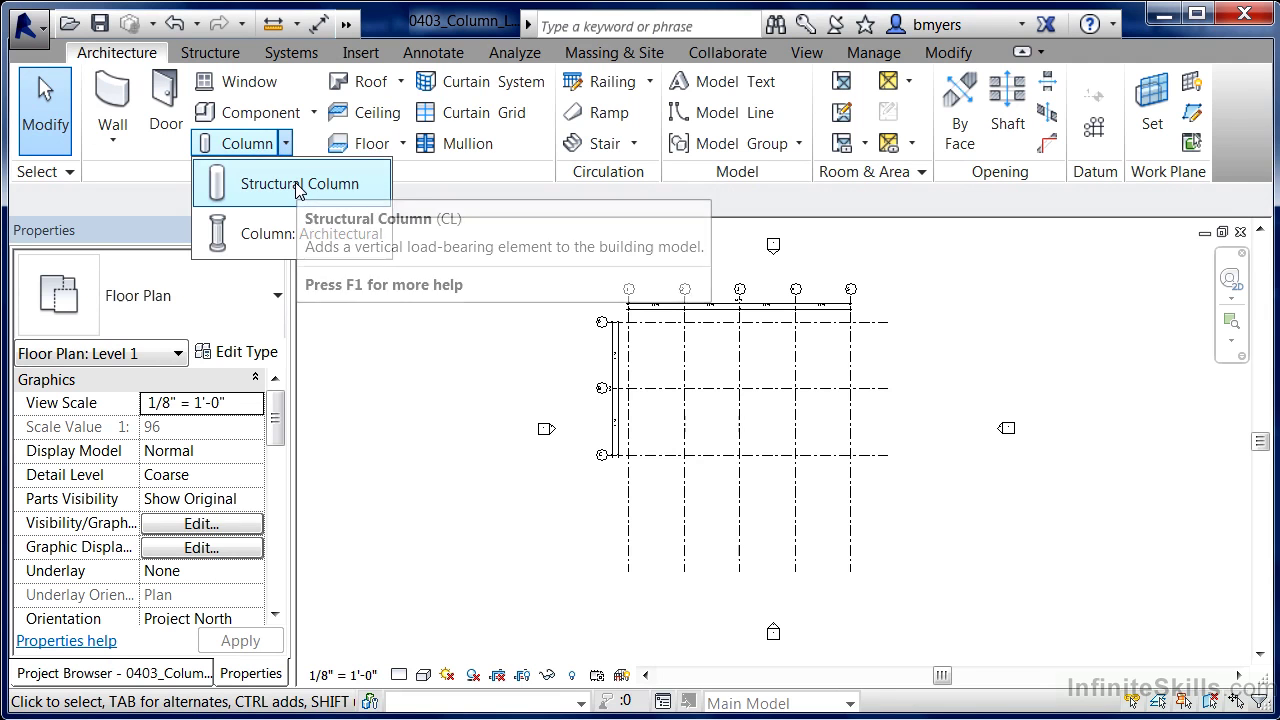
{"action": "left_click", "coordinate": [297, 188]}
{"action": "left_click", "coordinate": [240, 300]}
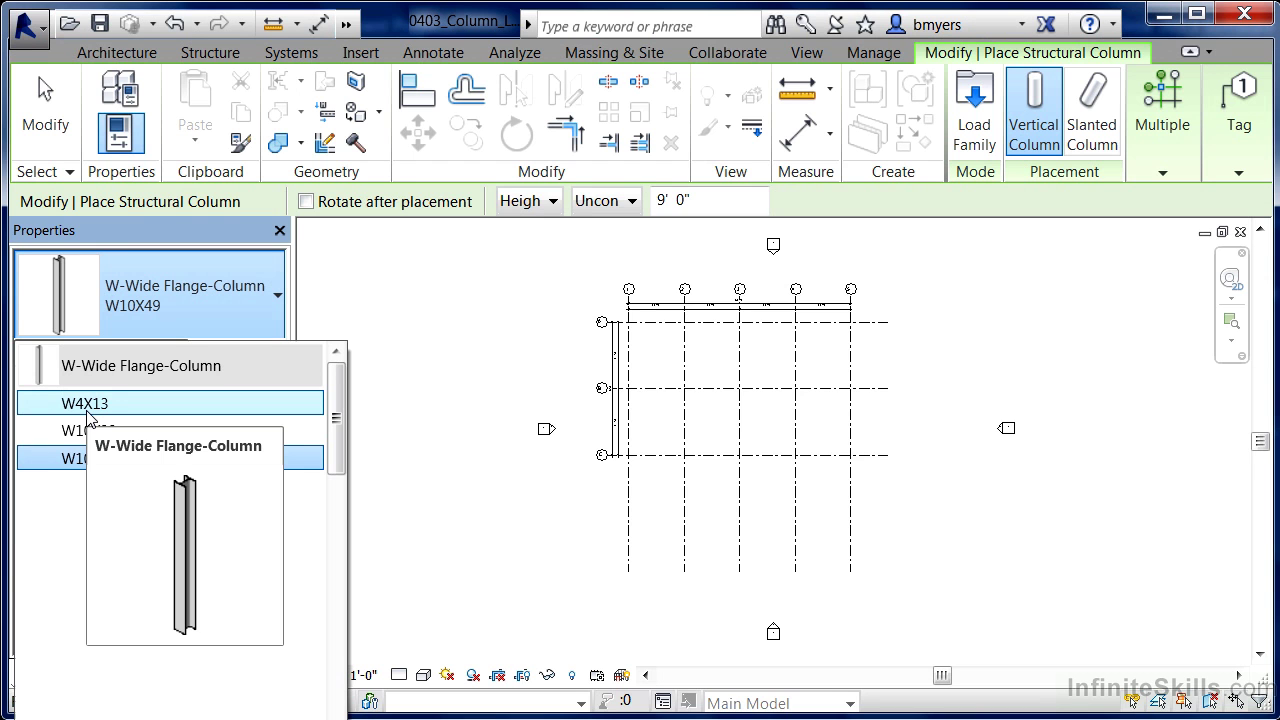
- Close the size list and bring up the Insert tab's family loading commands
{"action": "key", "text": "Escape"}
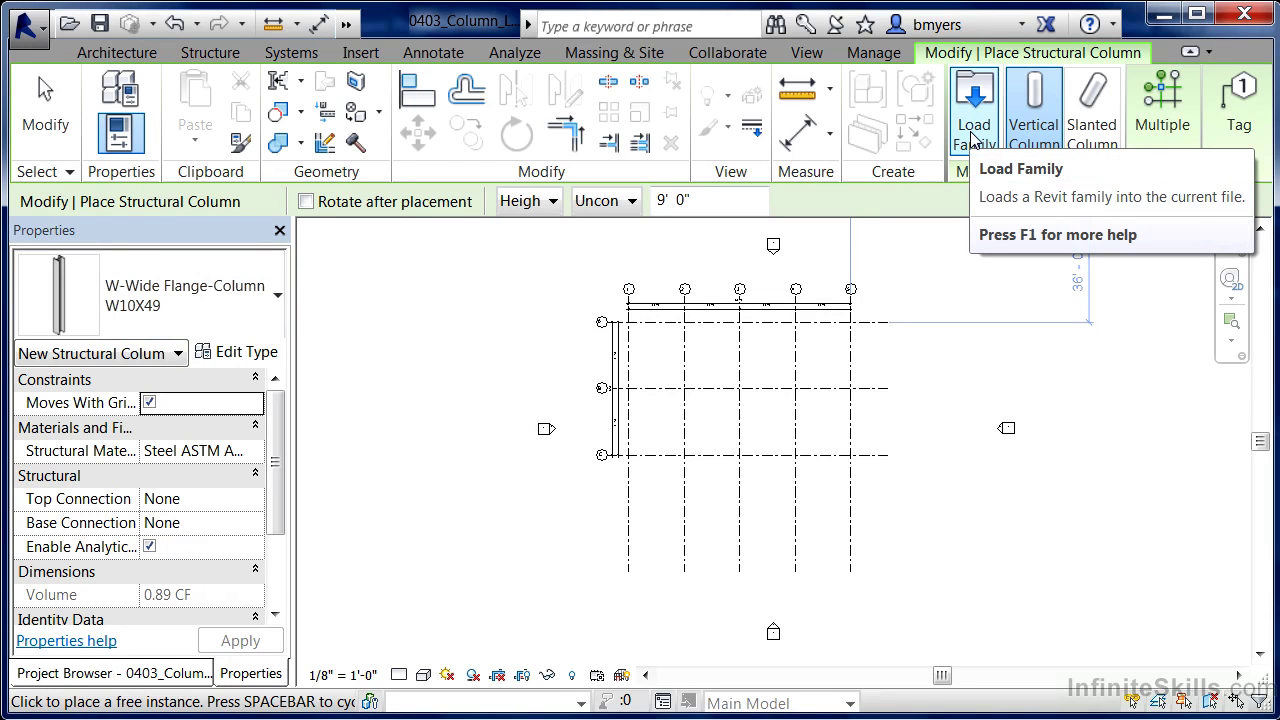
{"action": "left_click", "coordinate": [362, 53]}
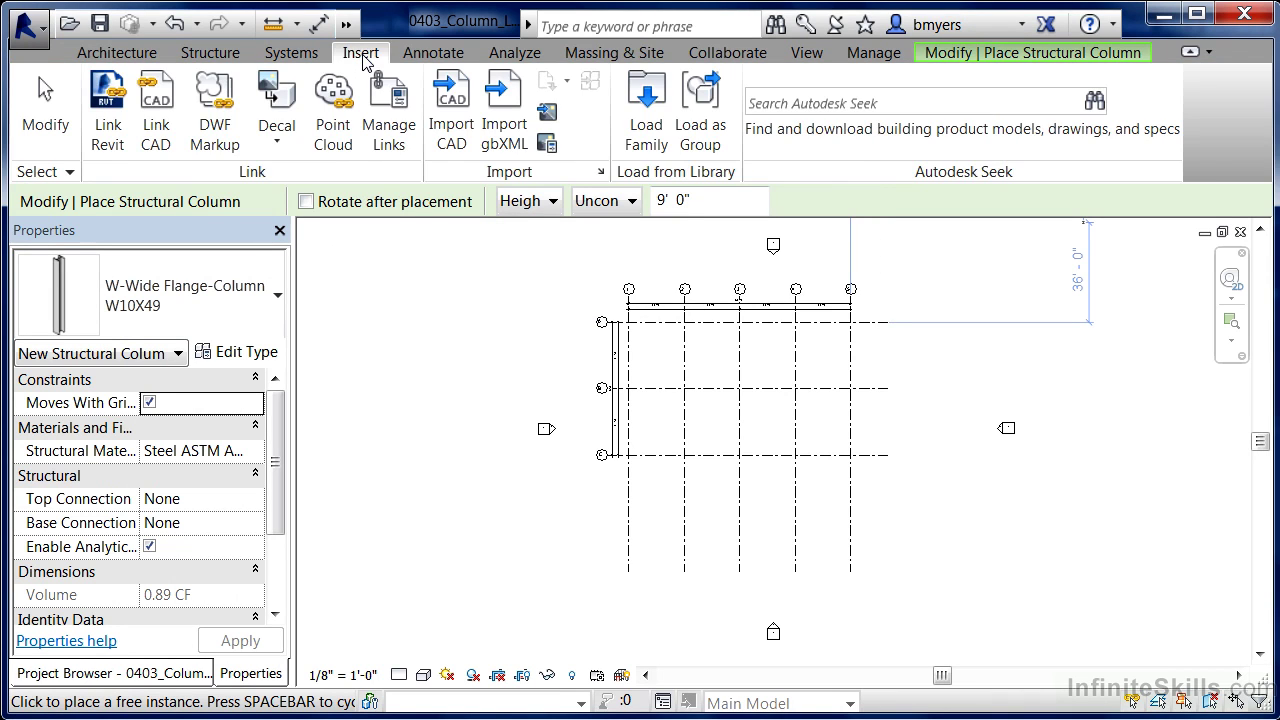